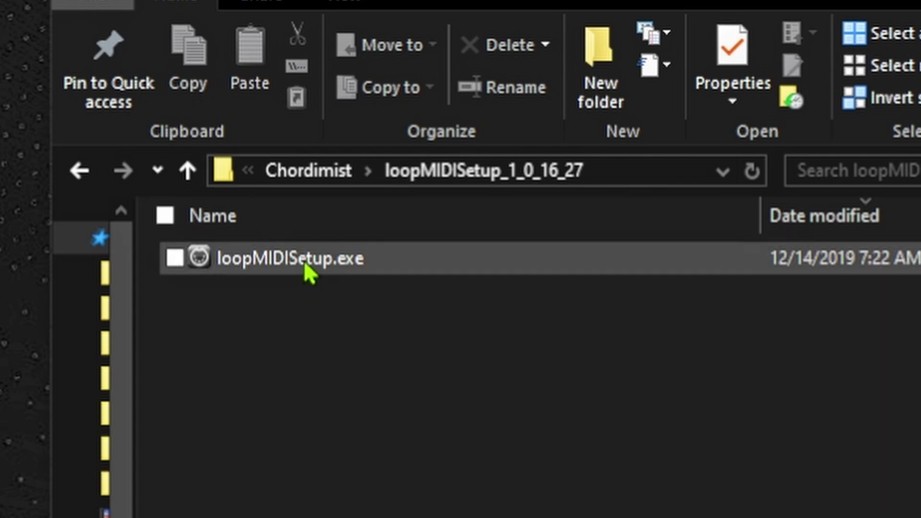
Step: Run loopMIDISetup.exe, agree to the license, install, and launch loopMIDI
double_click(341, 262)
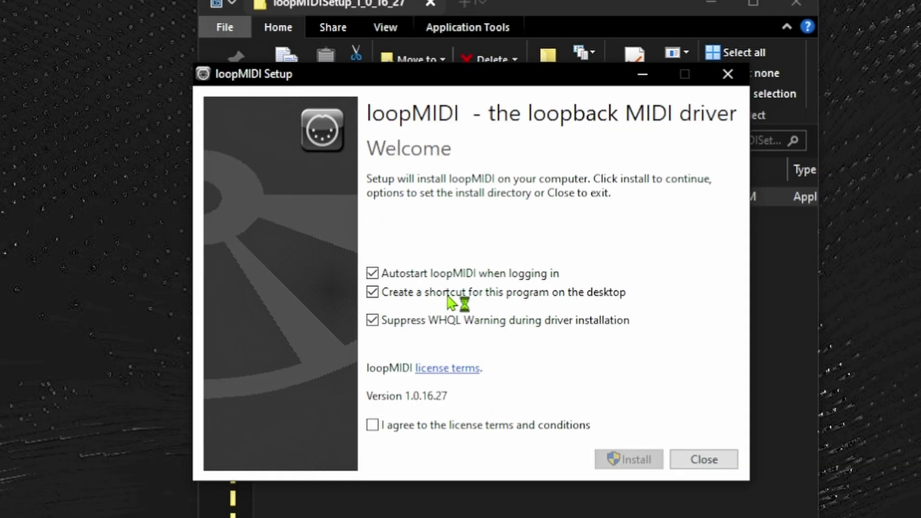
click(373, 425)
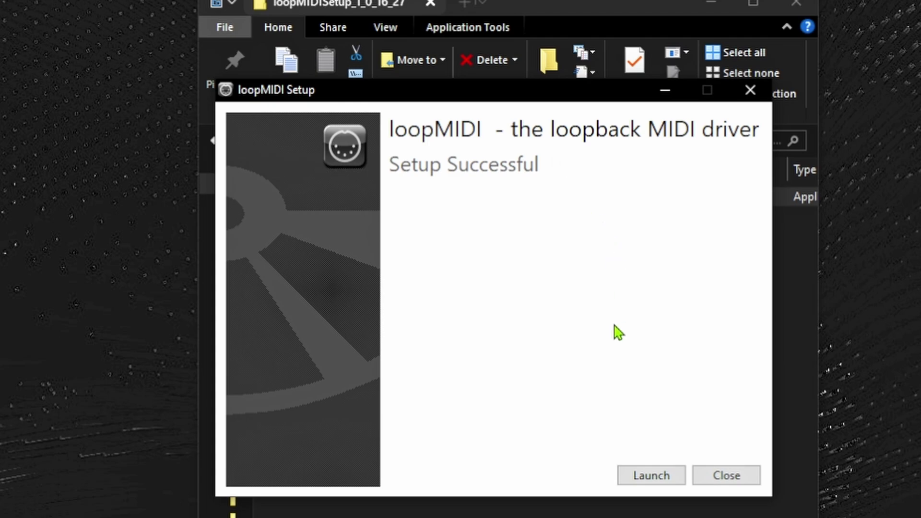
click(644, 474)
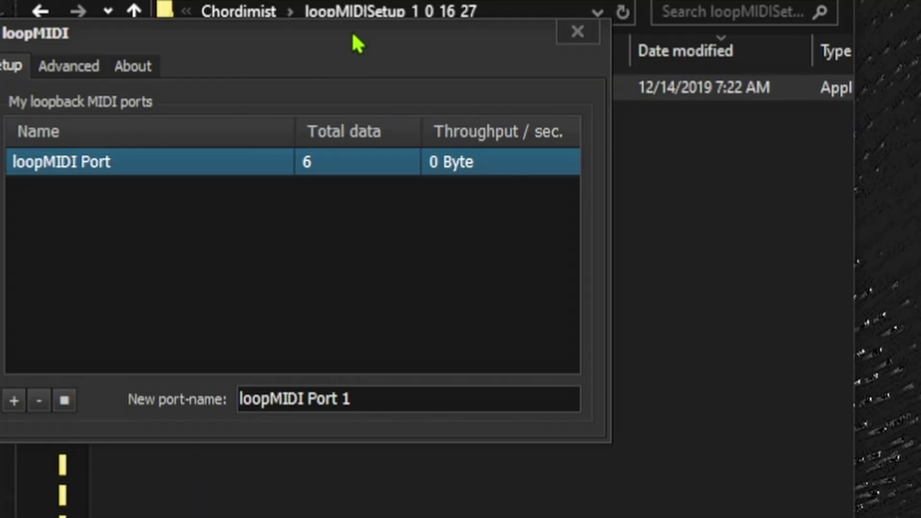
Step: Add a trial port, then delete the extra loopMIDI Port 1
drag(447, 154, 546, 251)
drag(490, 170, 529, 154)
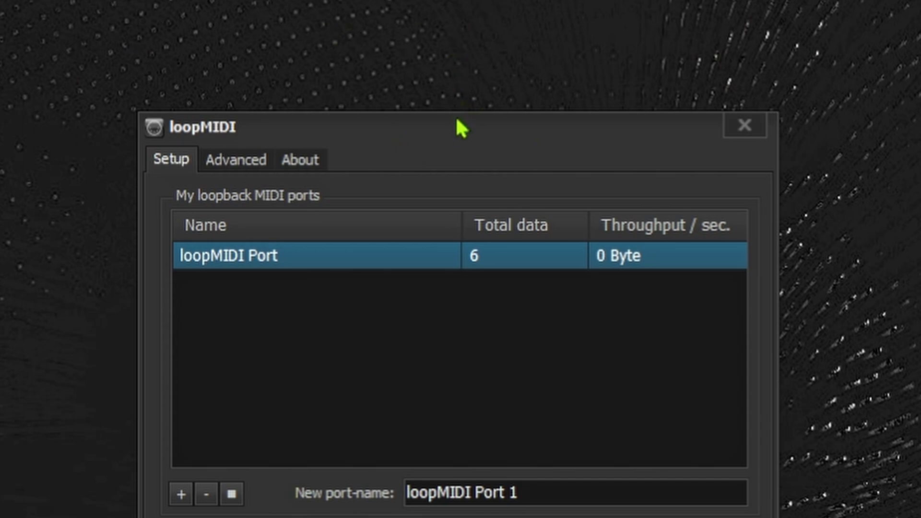
drag(456, 123, 458, 54)
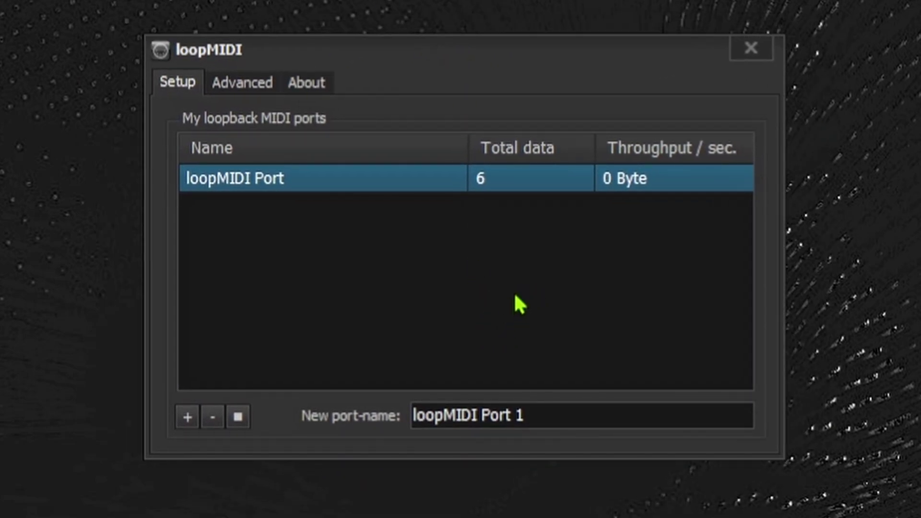
click(187, 417)
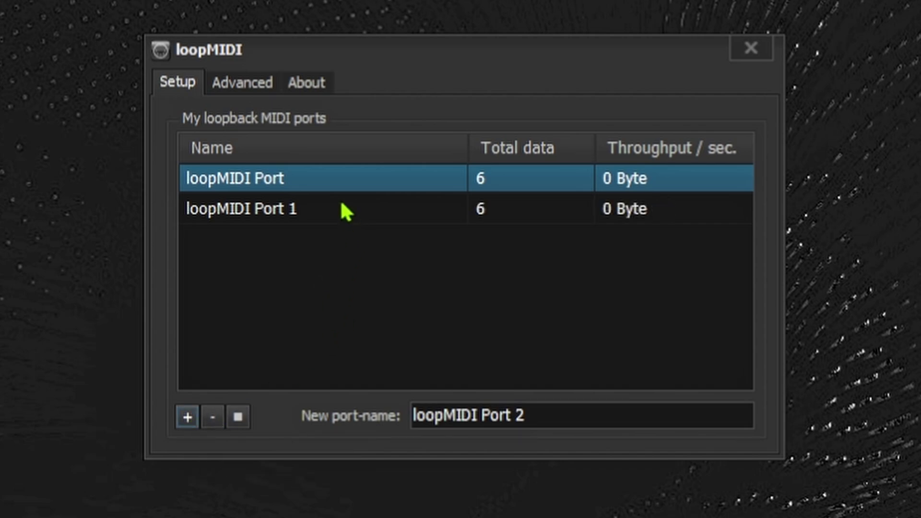
click(251, 211)
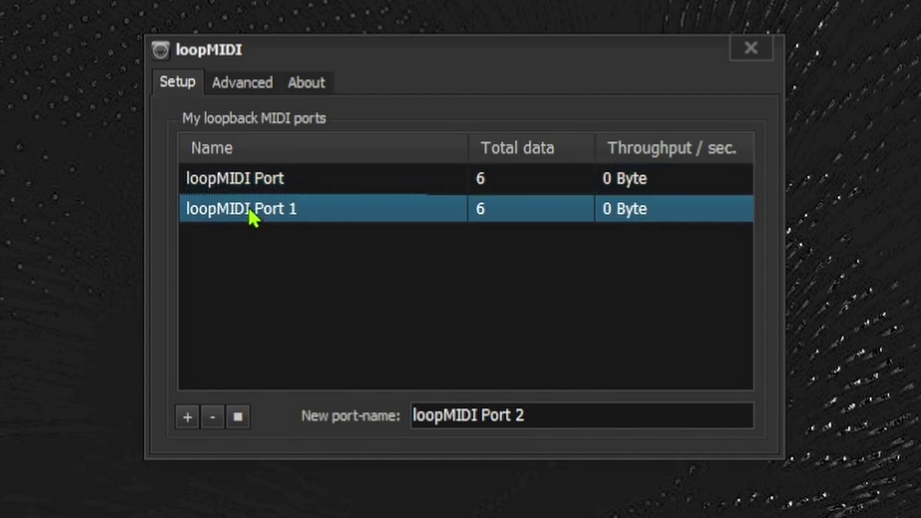
click(212, 416)
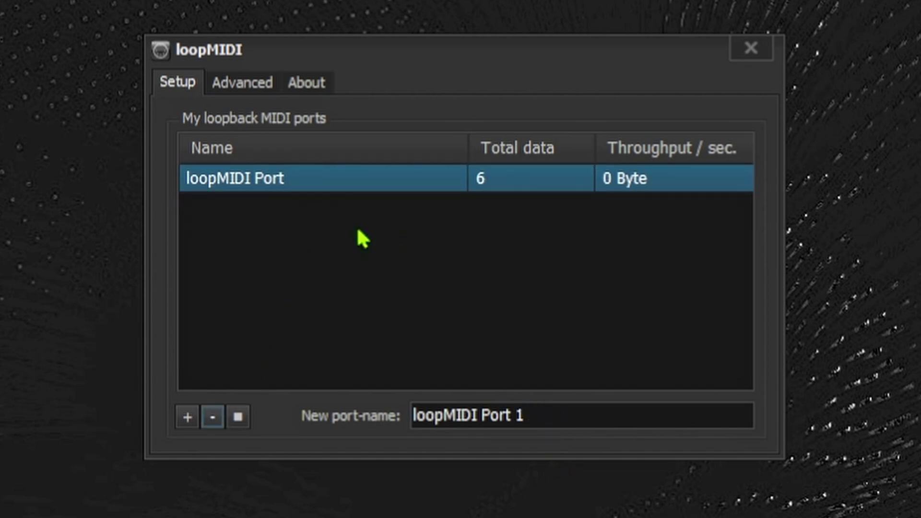
click(242, 185)
Step: Create a new loopback port named LoopMidi_Chordimist and select it
drag(562, 421, 351, 420)
text(Loo)
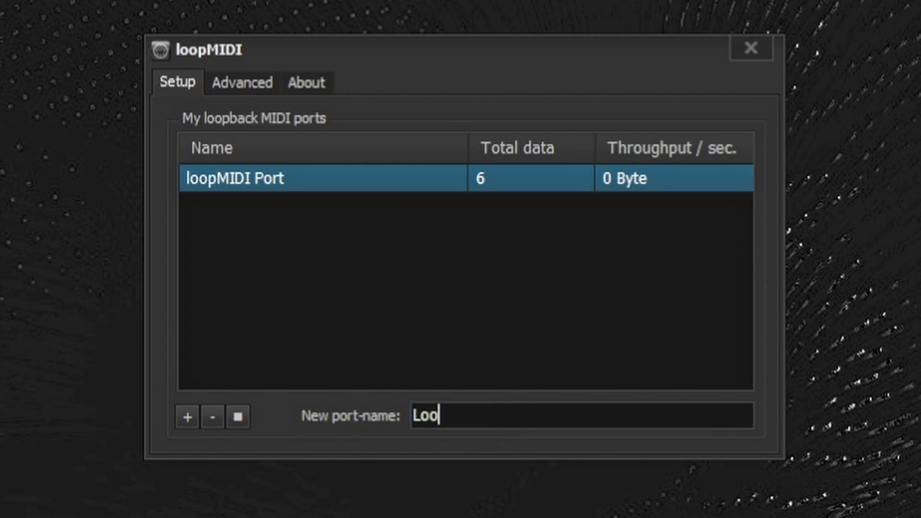
text(pMidi_Chr)
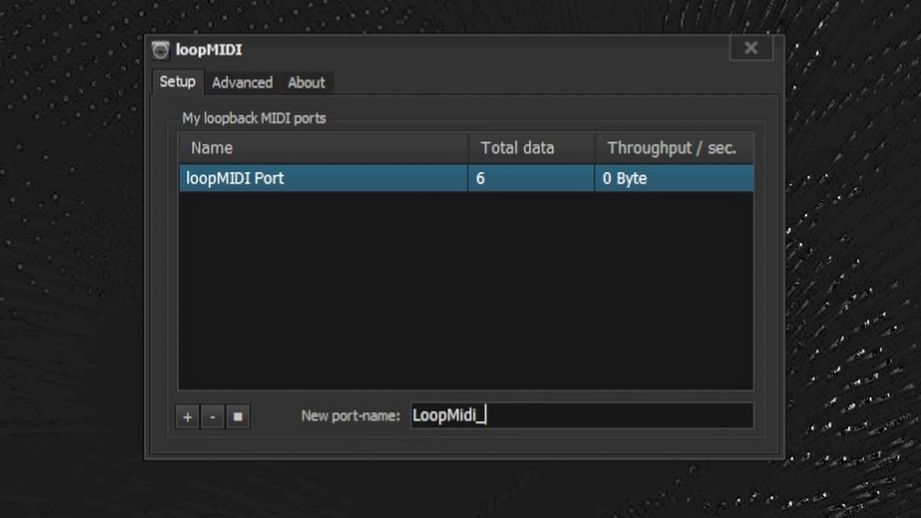
key(BackSpace)
text(ordmis)
key(BackSpace)
key(BackSpace)
key(BackSpace)
text(imist)
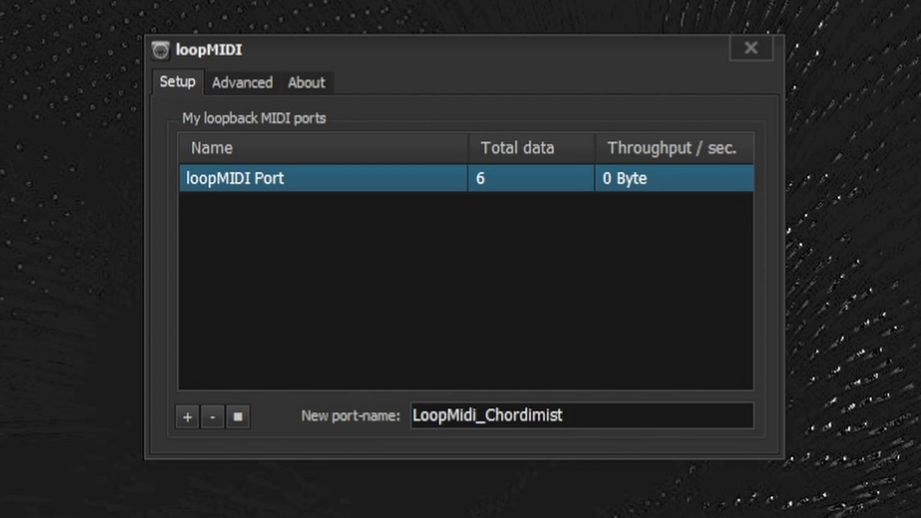
click(187, 417)
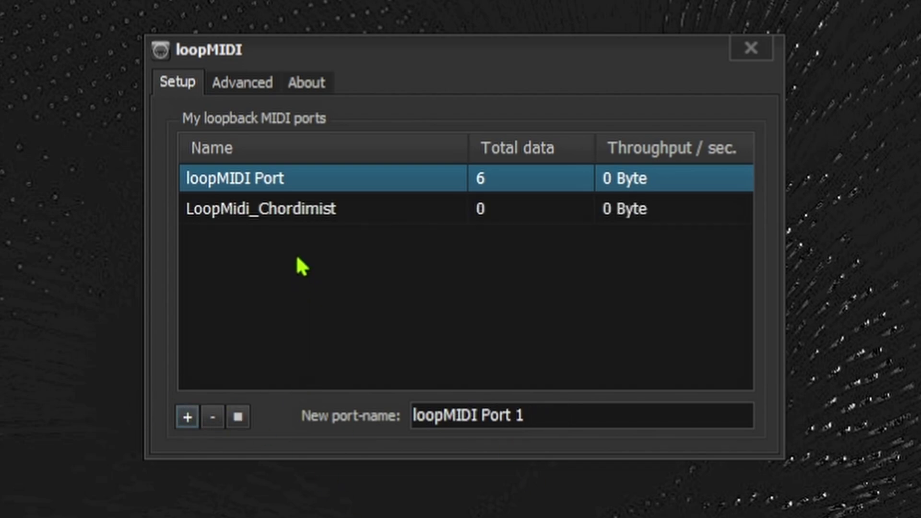
click(352, 284)
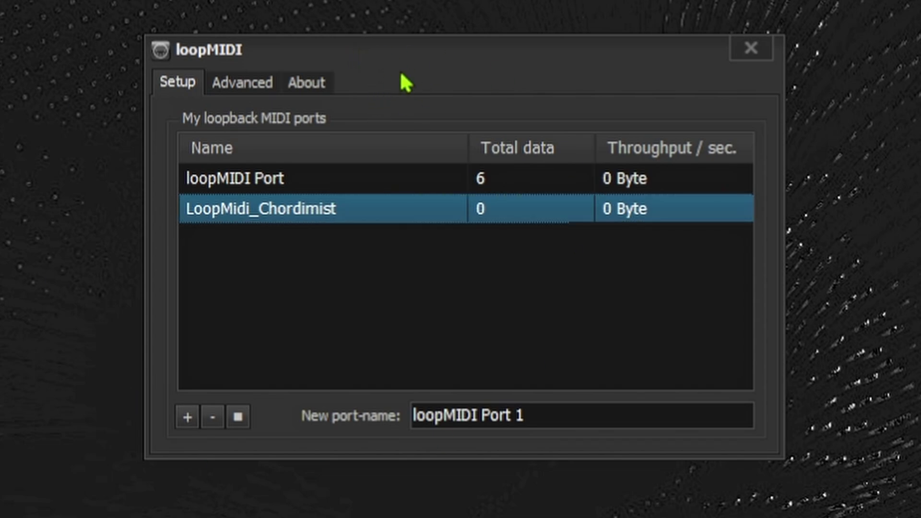
mouse_move(399, 72)
mouse_down()
mouse_move(455, 93)
mouse_move(382, 77)
mouse_up()
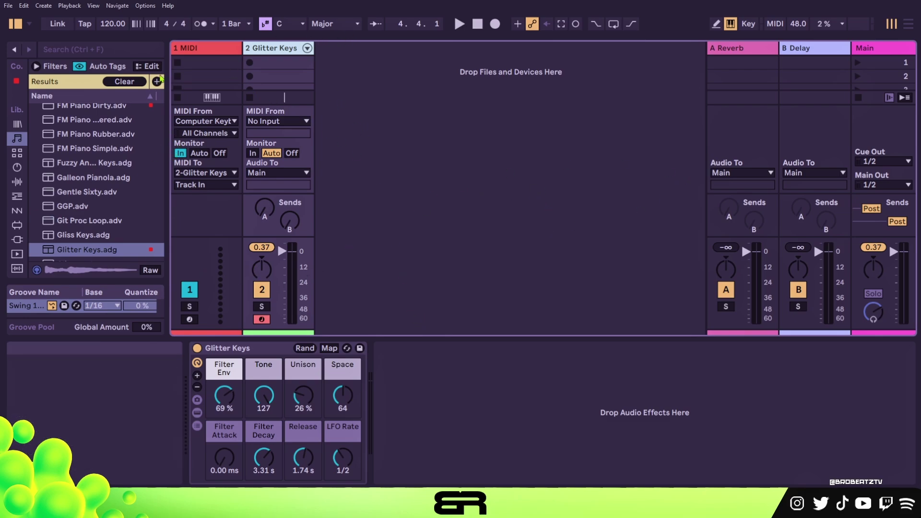
Step: Check the Link, Tempo & MIDI settings list the loopMIDI ports, then close Settings
click(145, 6)
click(159, 344)
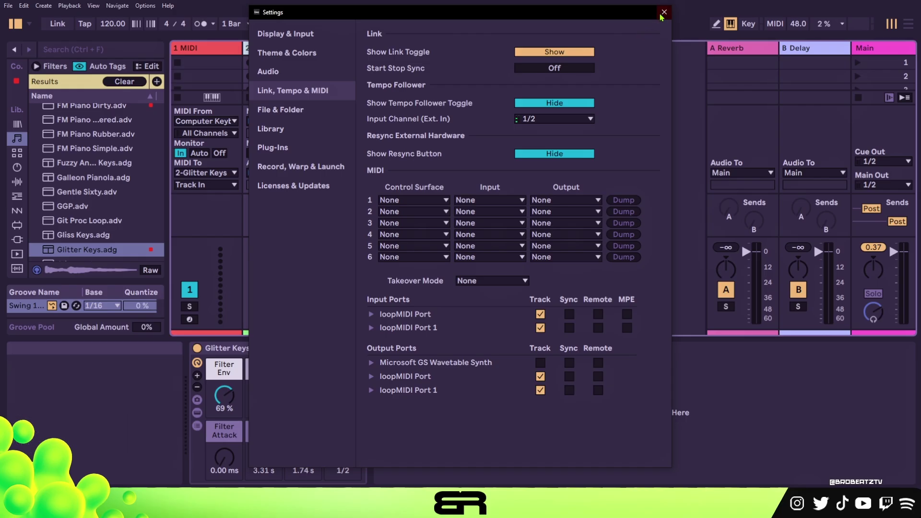
key(Escape)
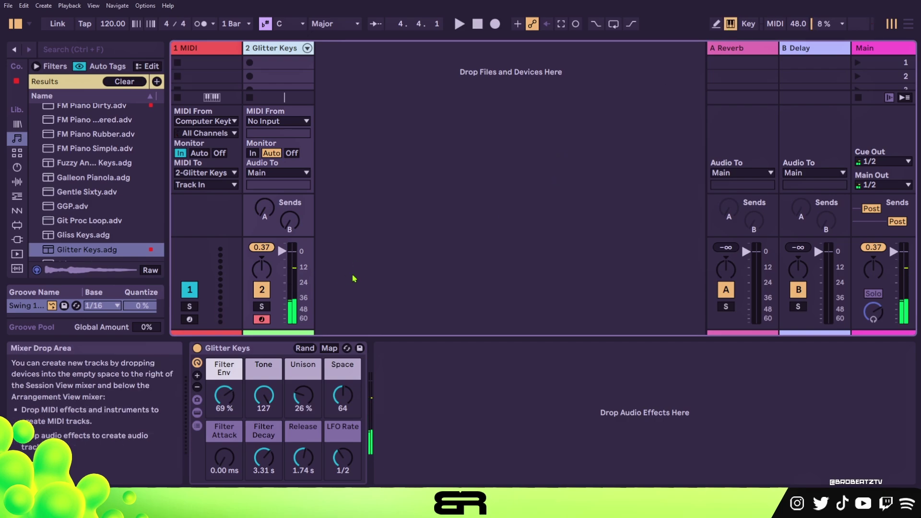
Step: Select the 1 MIDI track to show its CHORDimist device and bring up its options
click(202, 48)
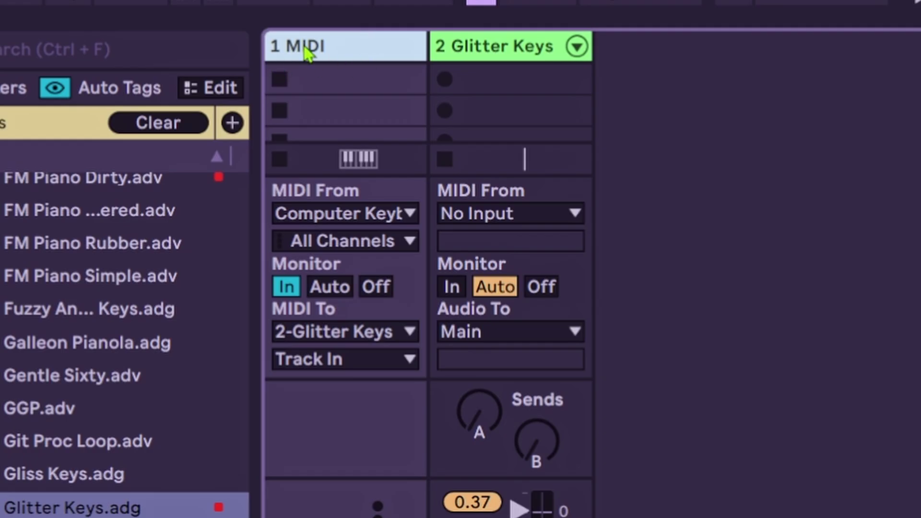
click(188, 50)
click(307, 50)
right_click(311, 53)
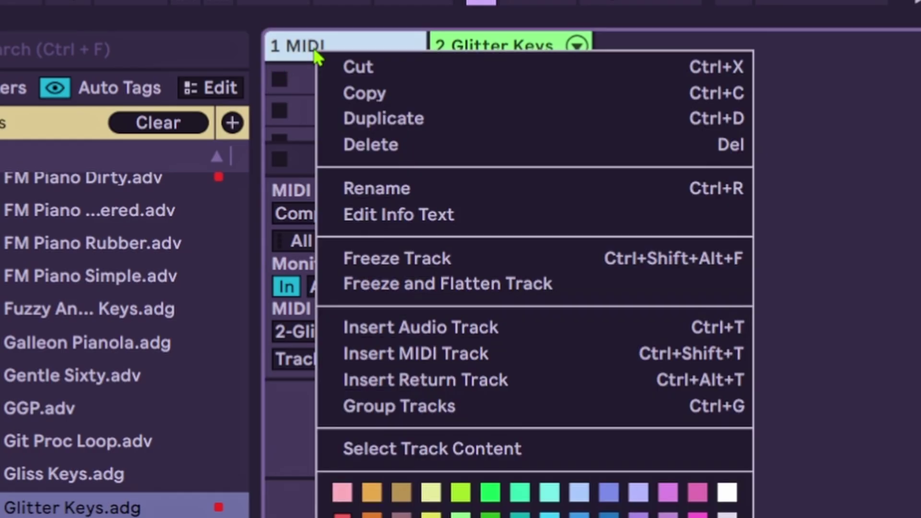
Step: Rename the track to Chordimist, keeping Computer Keyboard input and monitoring set to In
click(410, 189)
text(Ch)
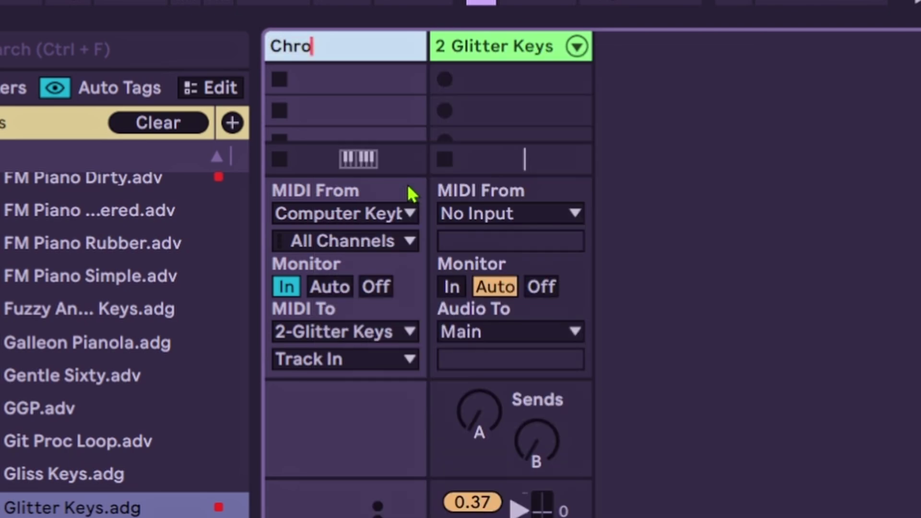
text(ordimist)
key(Return)
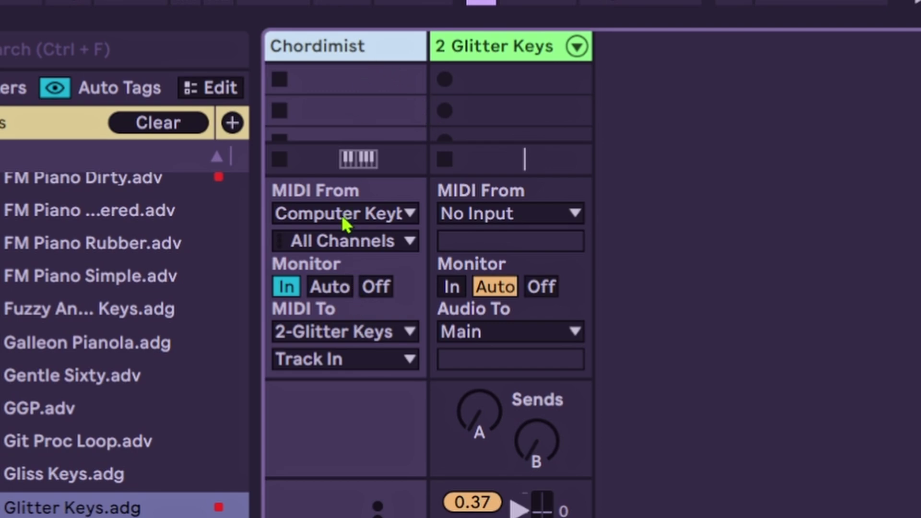
click(370, 214)
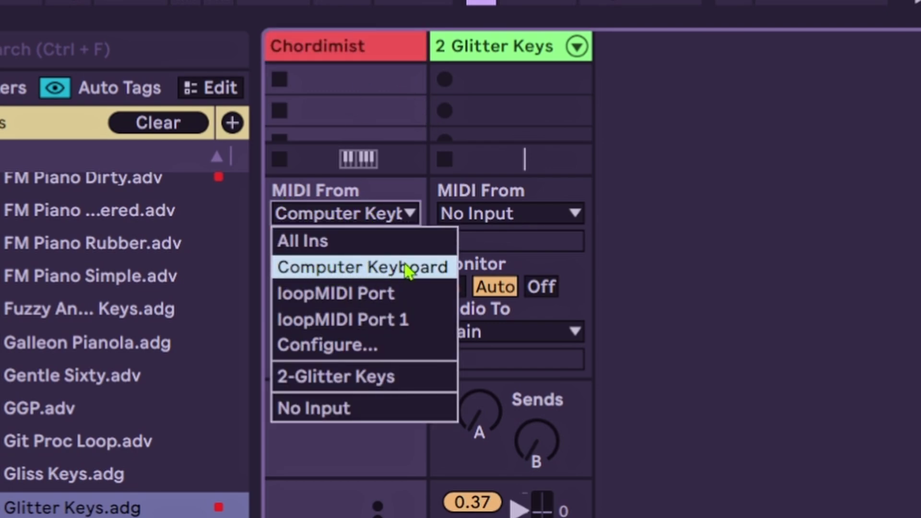
click(364, 268)
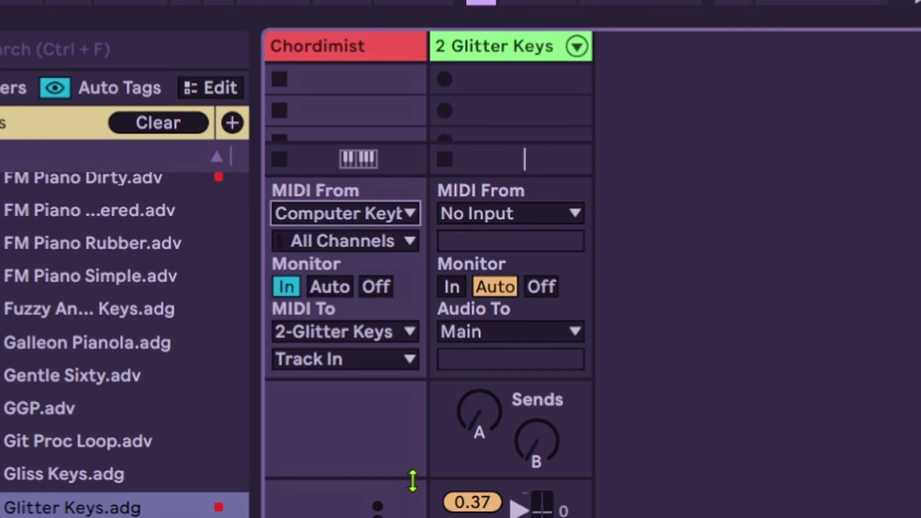
click(334, 287)
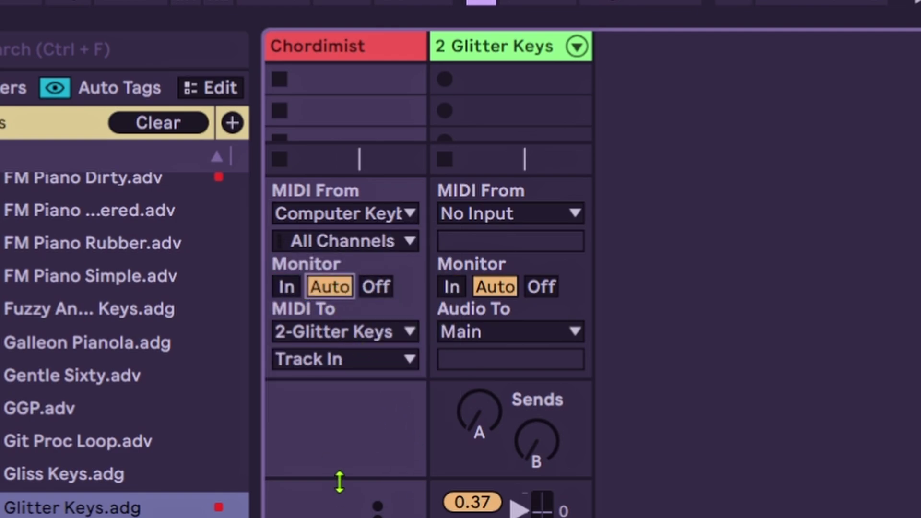
click(286, 287)
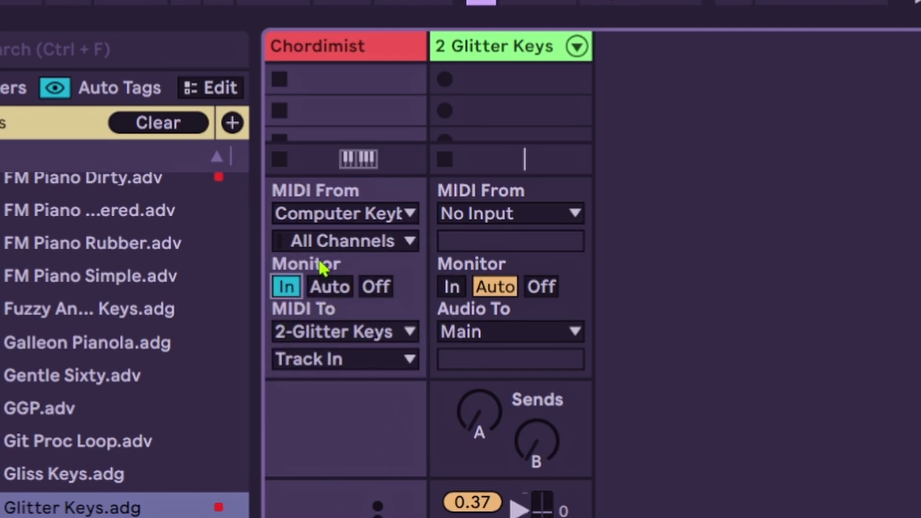
Step: Set the Chordimist track's MIDI To output to loopMIDI Port
click(347, 345)
click(331, 449)
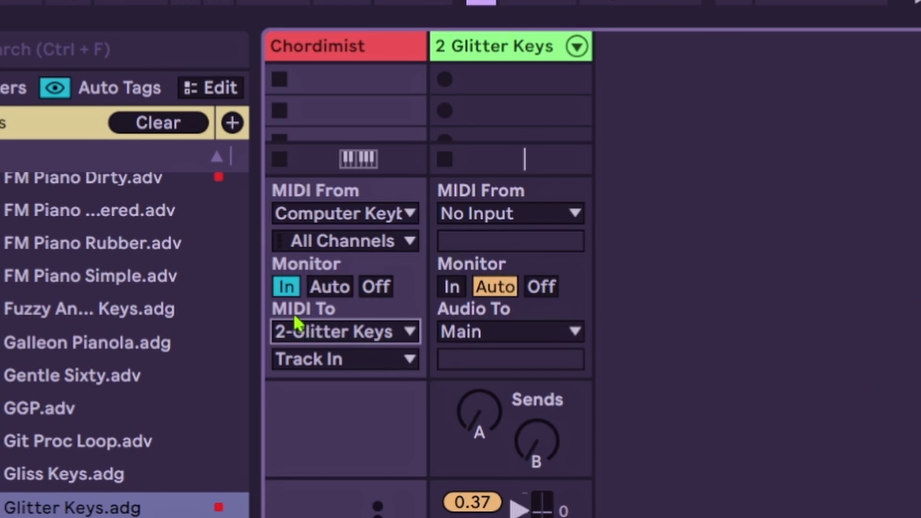
click(378, 334)
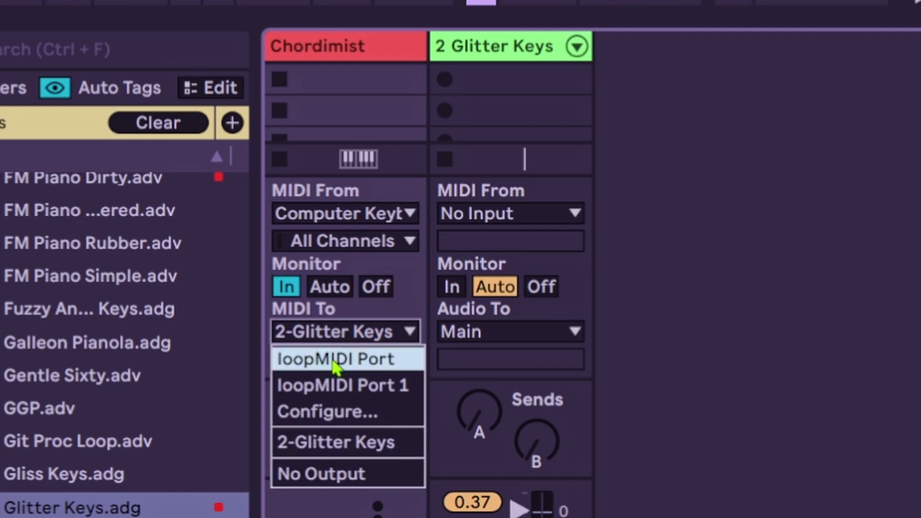
click(338, 361)
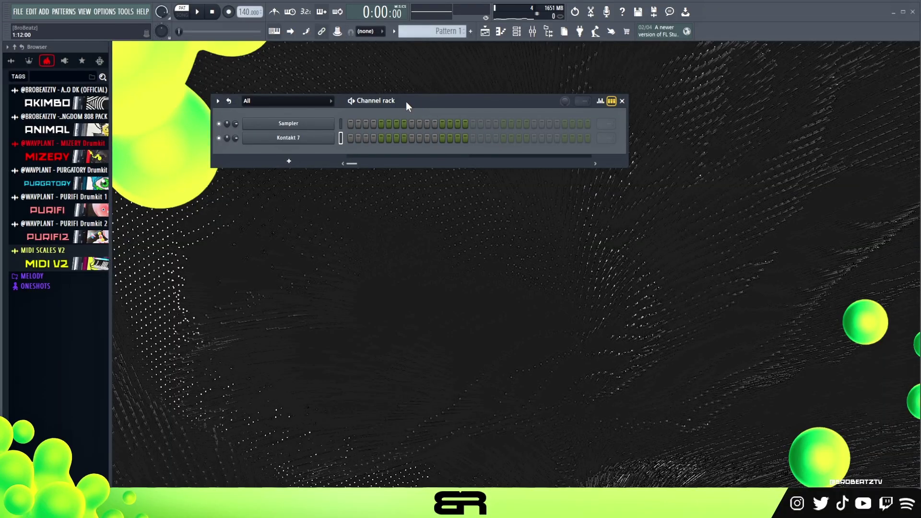
Step: In FL Studio's MIDI settings, give the loopMIDI Port output port number 0
drag(393, 103, 396, 117)
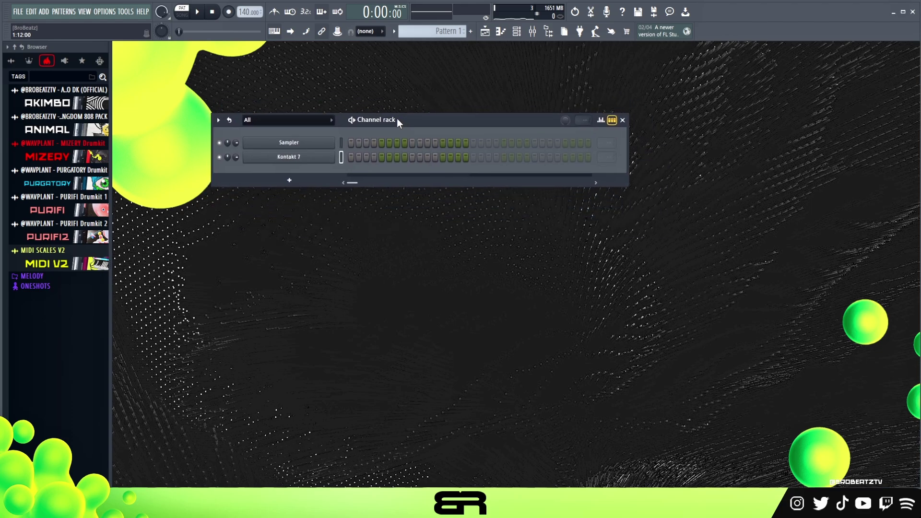
click(98, 14)
click(108, 31)
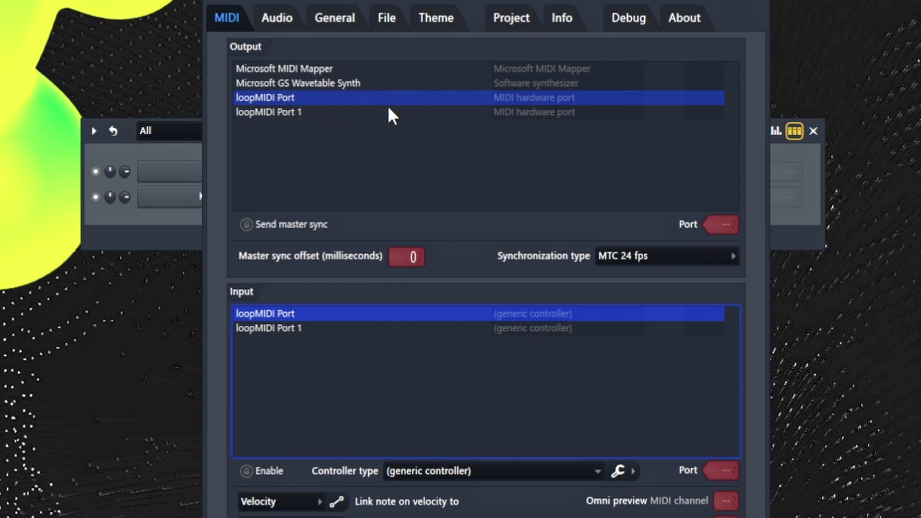
click(304, 97)
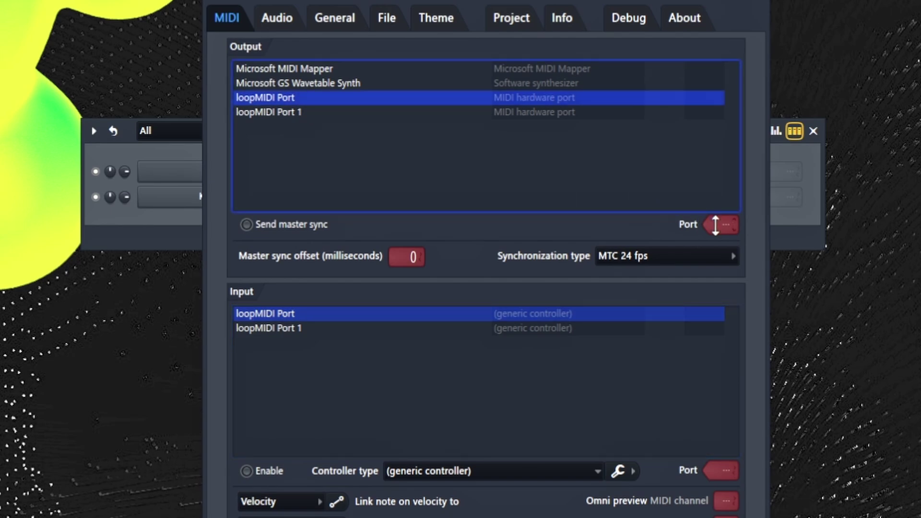
scroll(715, 225, up, 1)
scroll(715, 223, up, 2)
scroll(715, 223, down, 3)
scroll(713, 225, up, 1)
Step: Enable loopMIDI Port as a MIDI input and close the settings
click(337, 319)
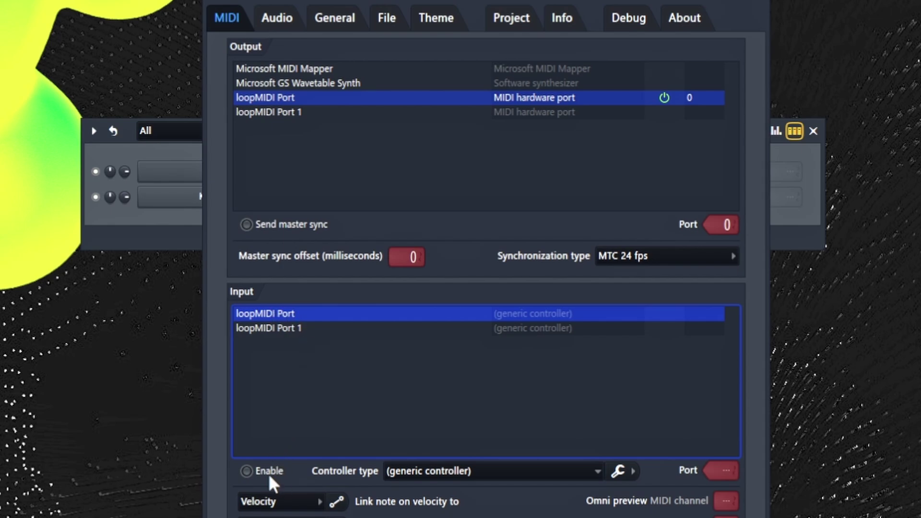
click(246, 470)
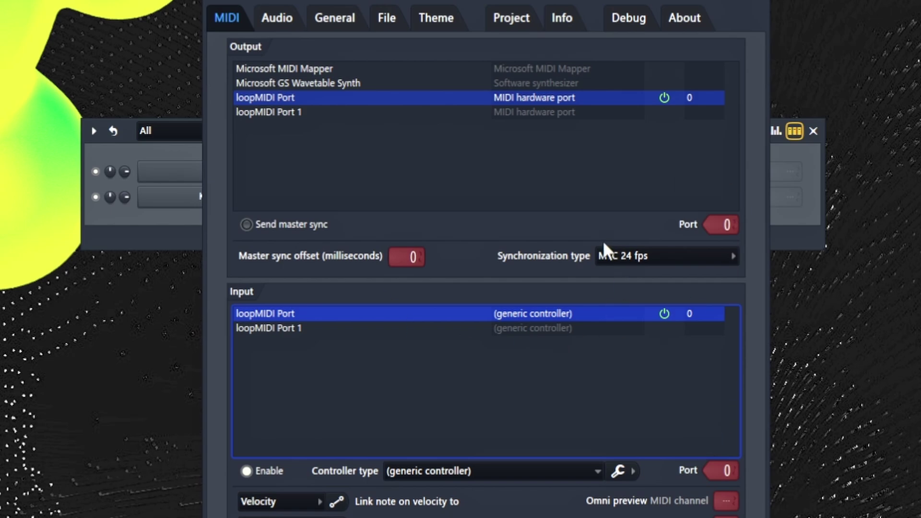
click(767, 6)
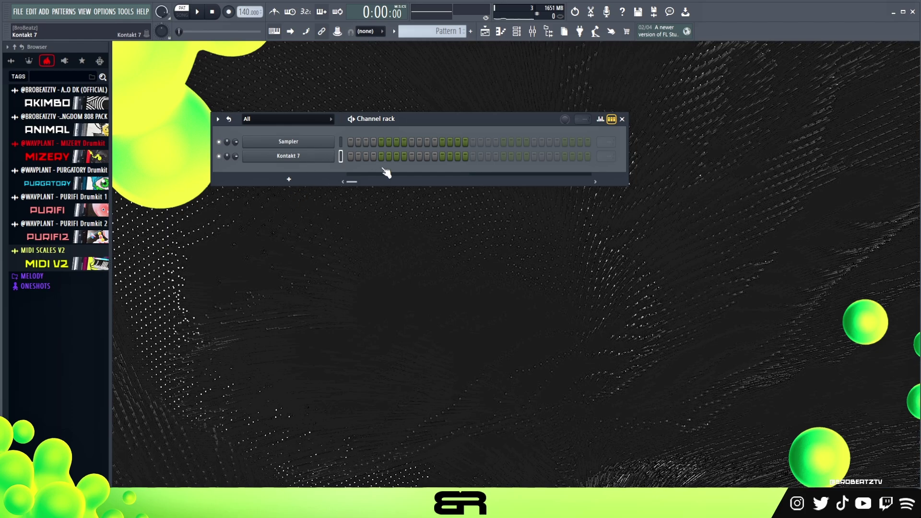
Step: Set Kontakt 7's MIDI Input port to 0 in its plugin options and close the window
click(343, 116)
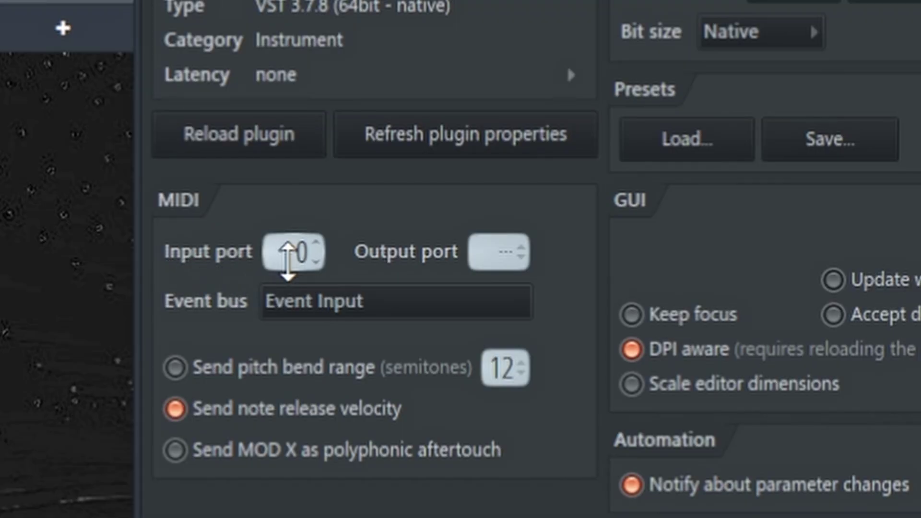
drag(267, 252, 255, 362)
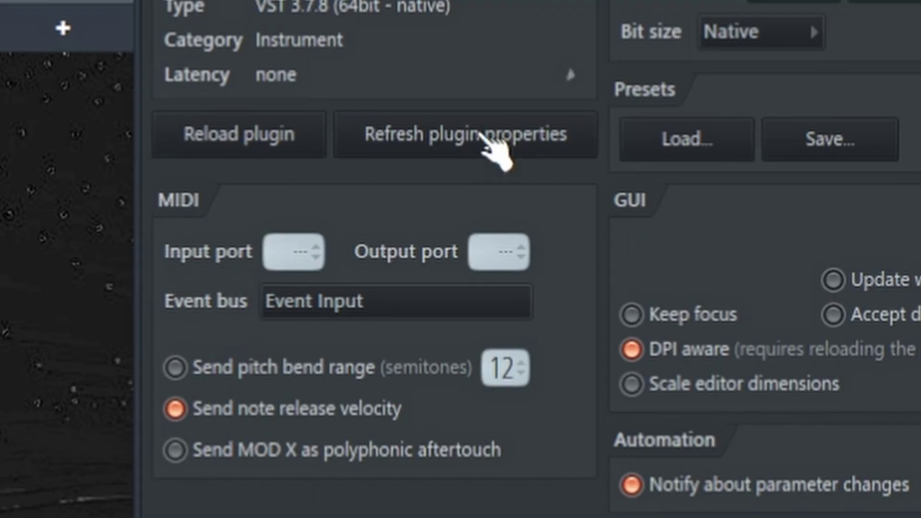
drag(289, 251, 289, 237)
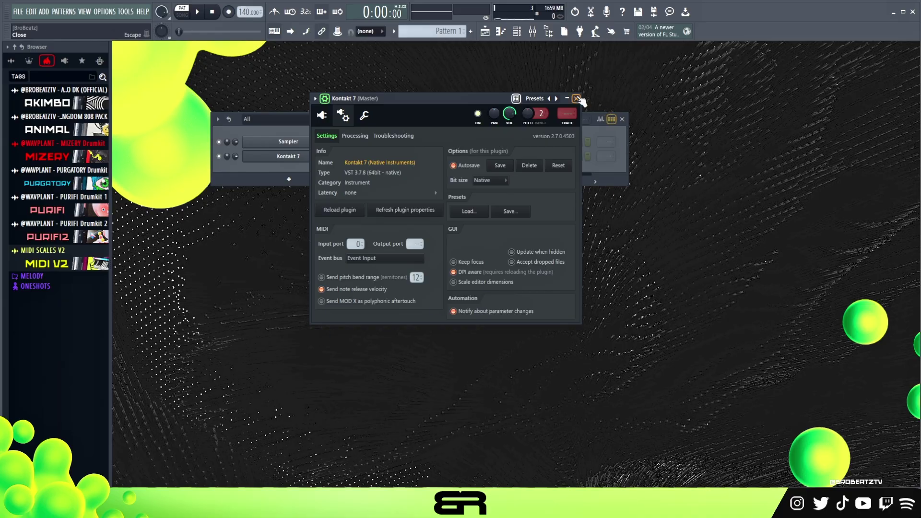
click(577, 98)
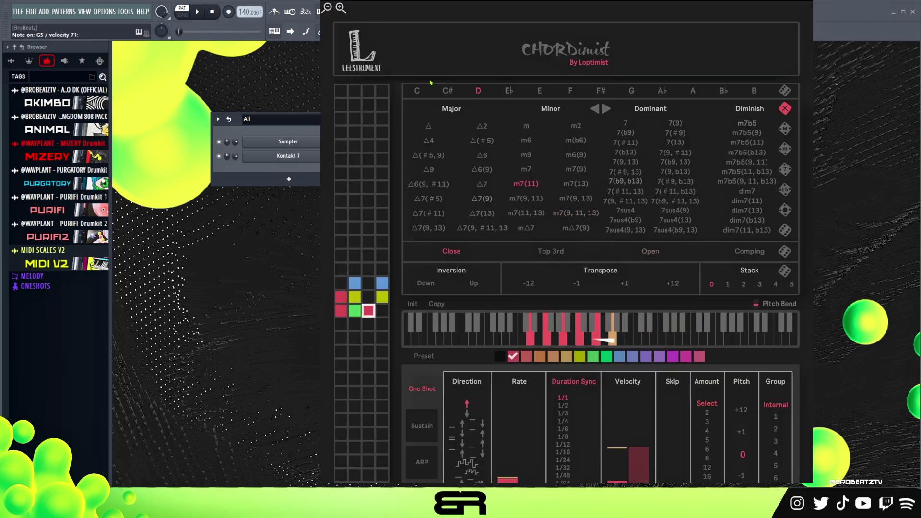
Step: Trigger a Chordimist chord pad to test the link, then close the Chordimist window
click(701, 338)
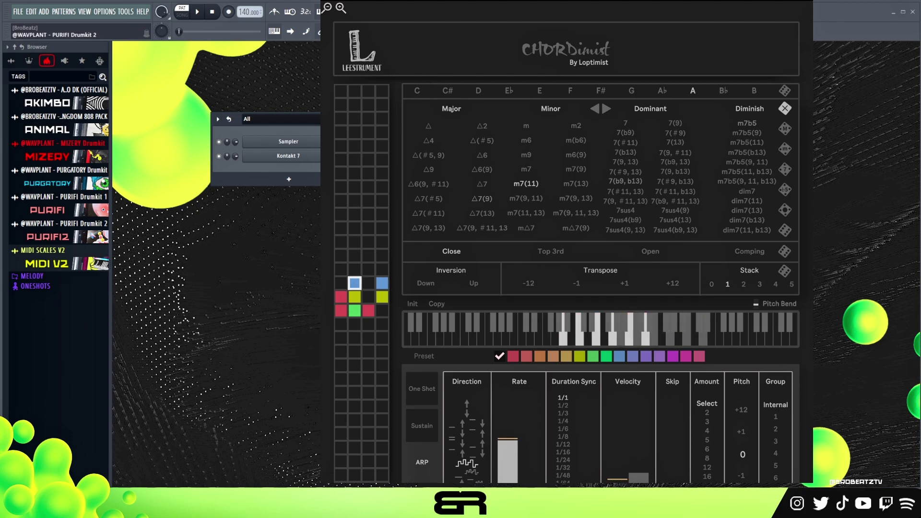
key(Escape)
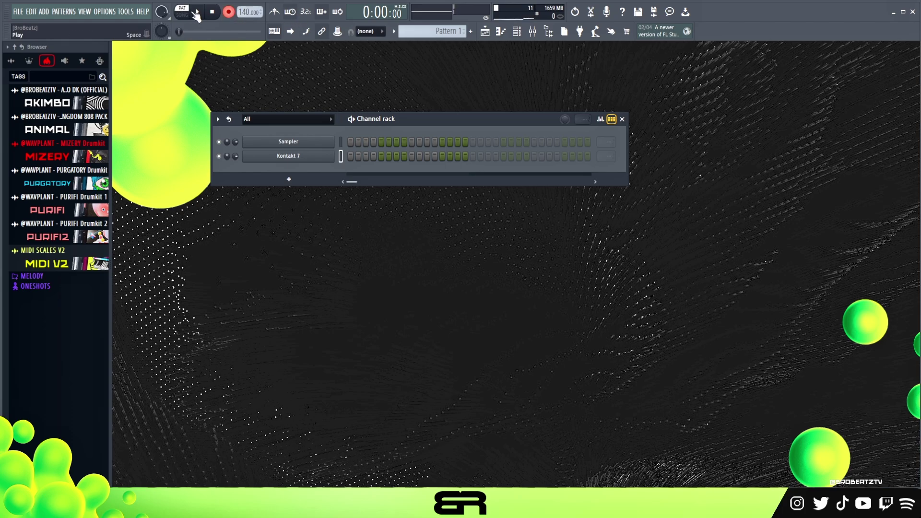
Step: Record the incoming Chordimist chords, then open Kontakt 7's piano roll
key(space)
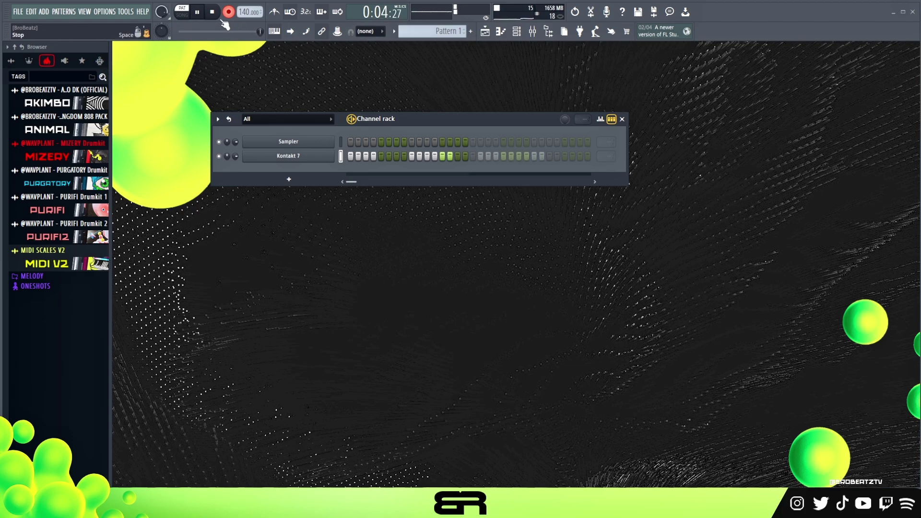
key(space)
click(382, 156)
scroll(383, 162, down, 4)
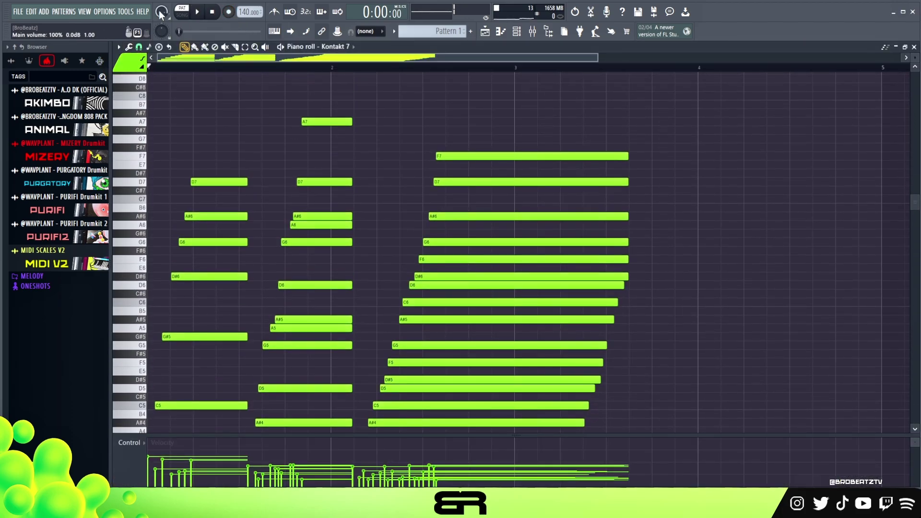
Step: Play back the recorded chords and resize the velocity pane to review the notes
key(space)
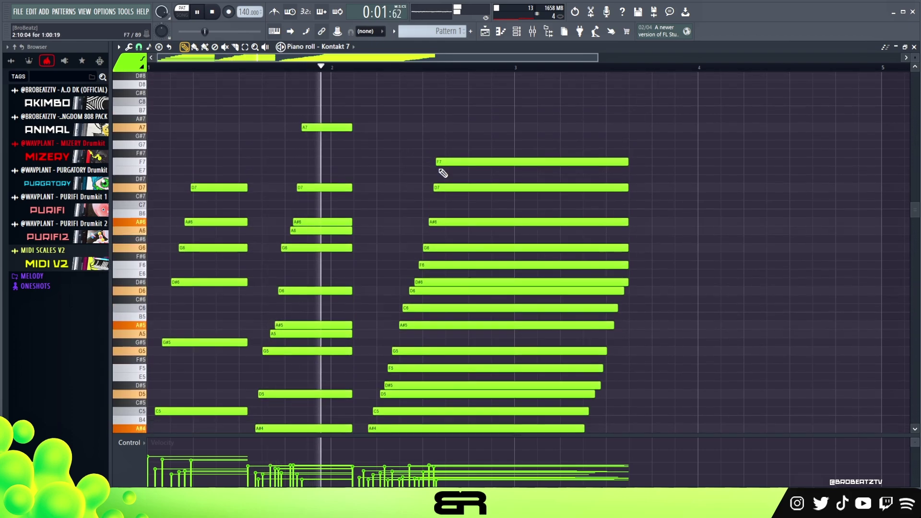
key(space)
drag(436, 434, 445, 280)
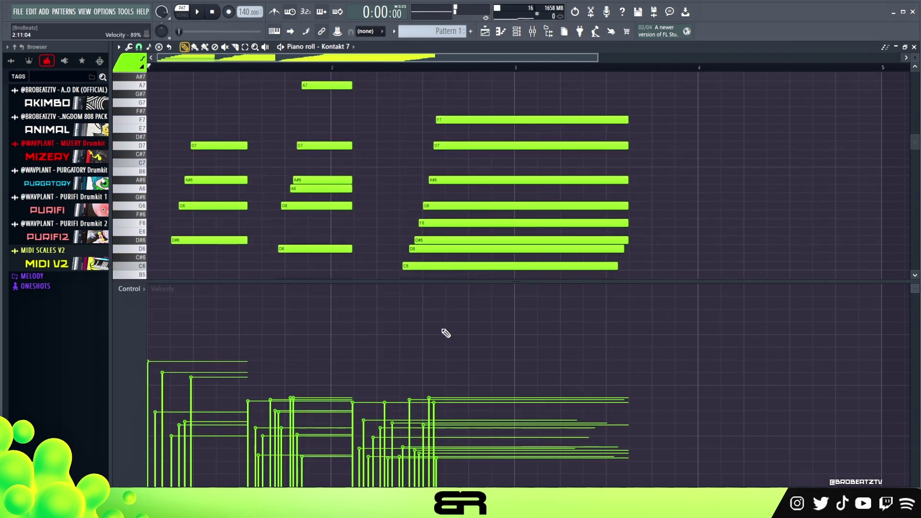
drag(357, 281, 370, 392)
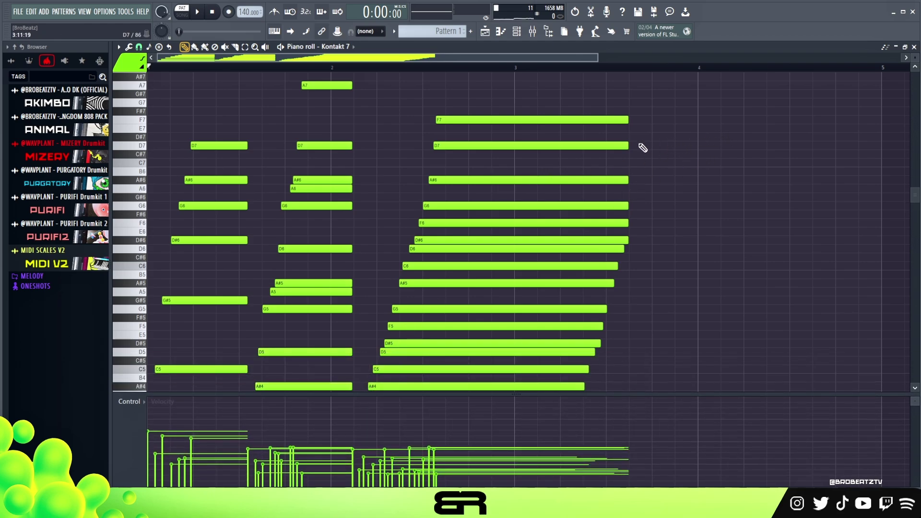
scroll(557, 158, down, 5)
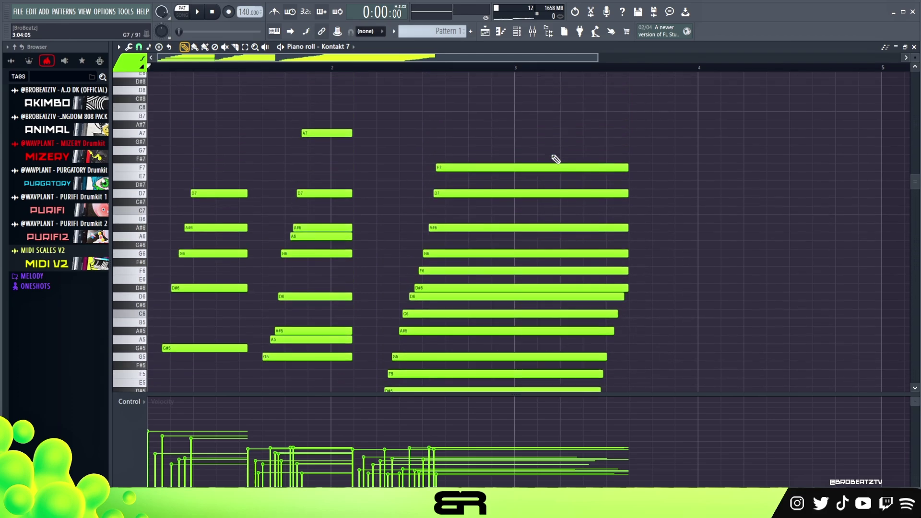
scroll(557, 144, up, 3)
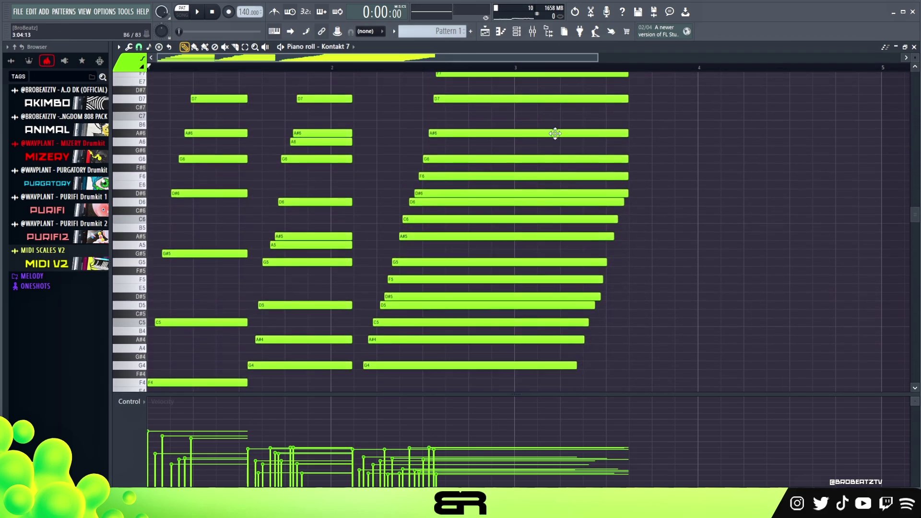
scroll(556, 128, down, 2)
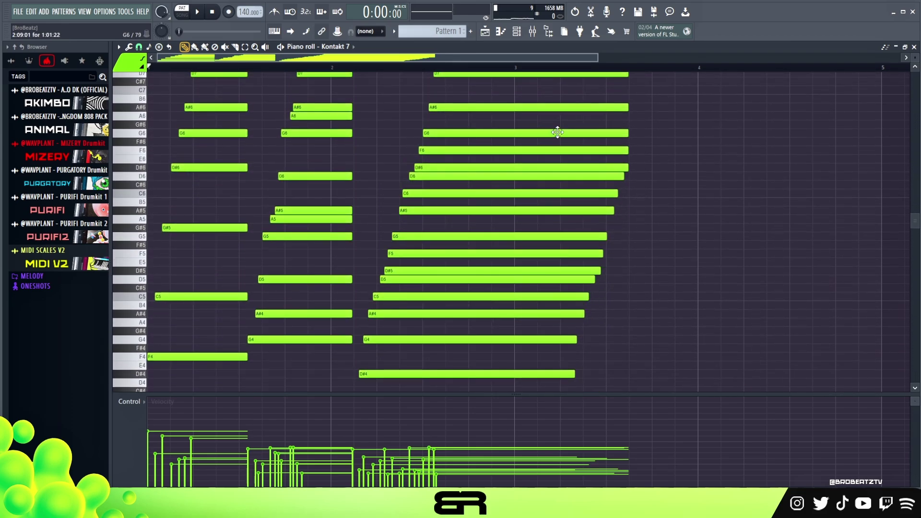